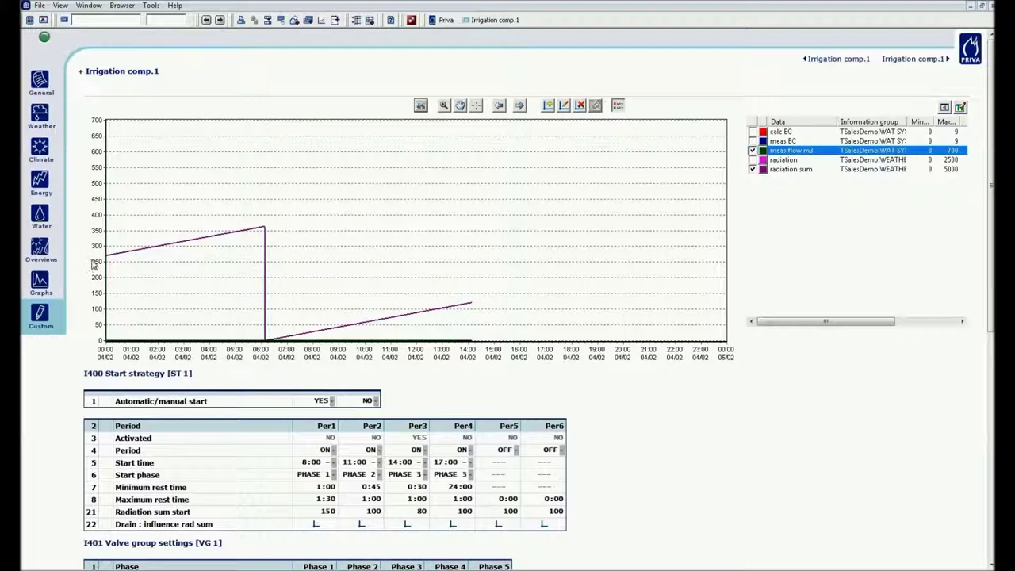
Confirm Adjust screen is enabled under View > Toolbar, then launch the composite screen editor
{"action": "scroll", "coordinate": [93, 277], "scroll_direction": "down", "scroll_amount": 1}
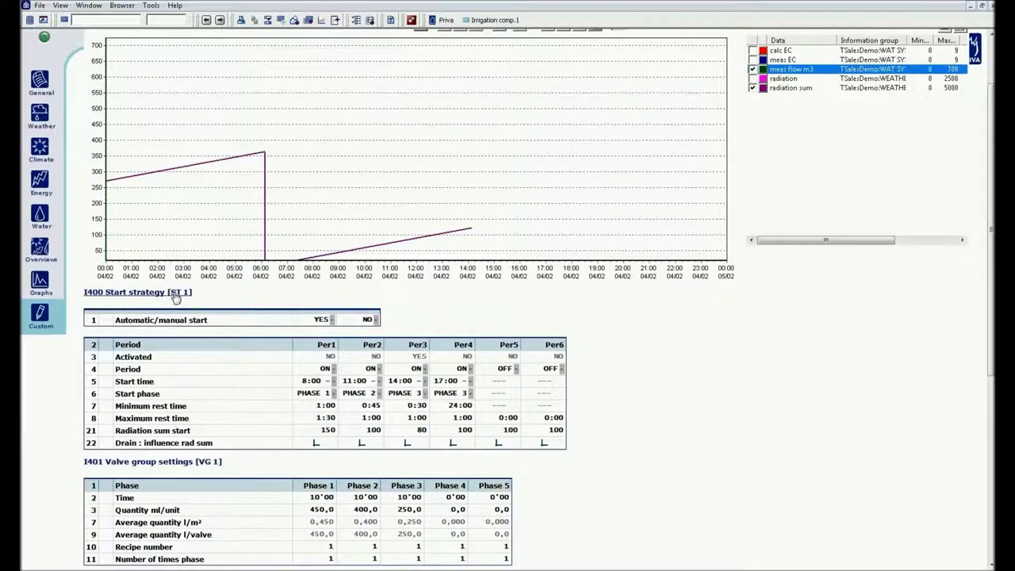
{"action": "scroll", "coordinate": [272, 297], "scroll_direction": "down", "scroll_amount": 2}
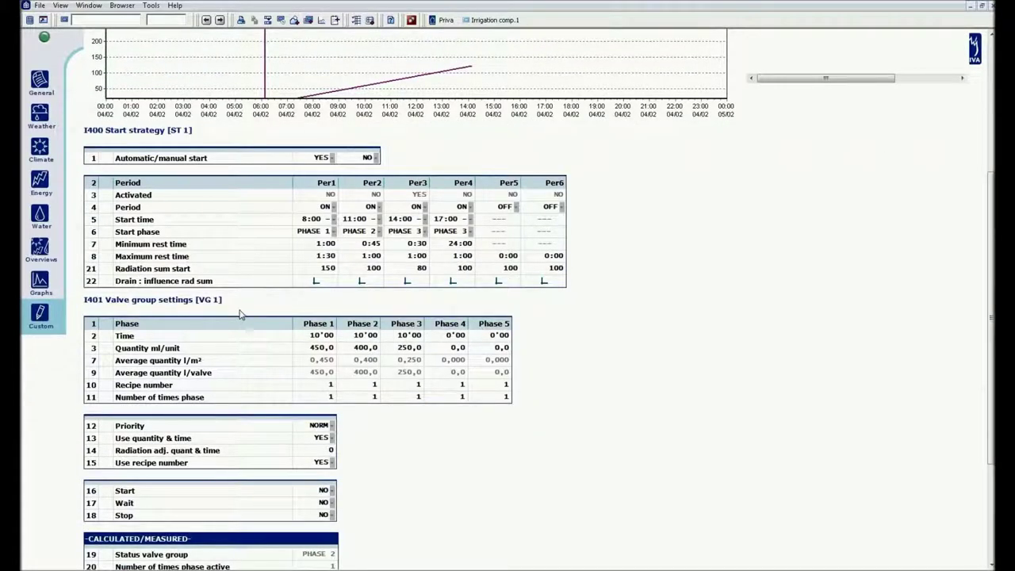
{"action": "scroll", "coordinate": [241, 317], "scroll_direction": "down", "scroll_amount": 2}
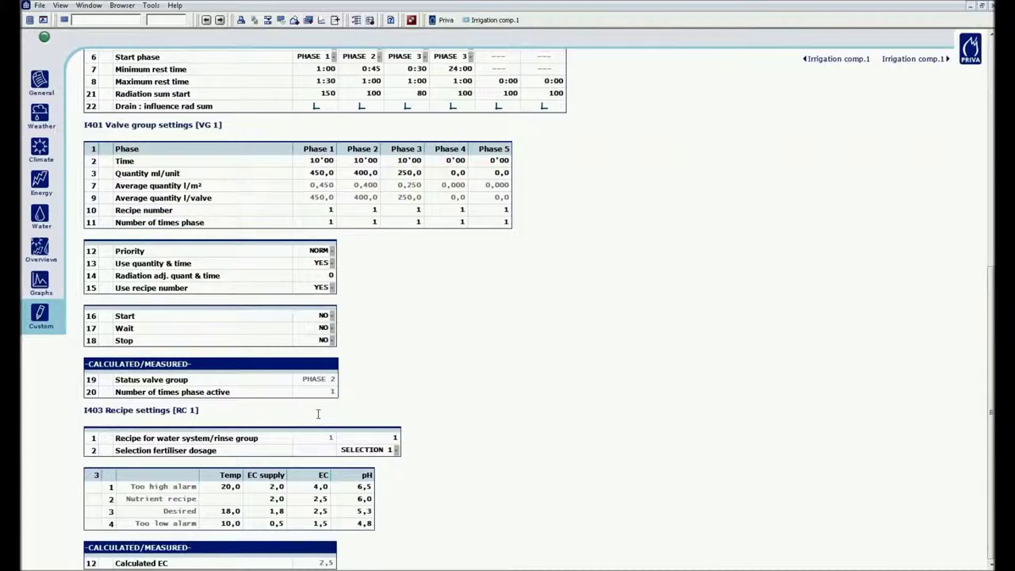
{"action": "scroll", "coordinate": [410, 406], "scroll_direction": "up", "scroll_amount": 1}
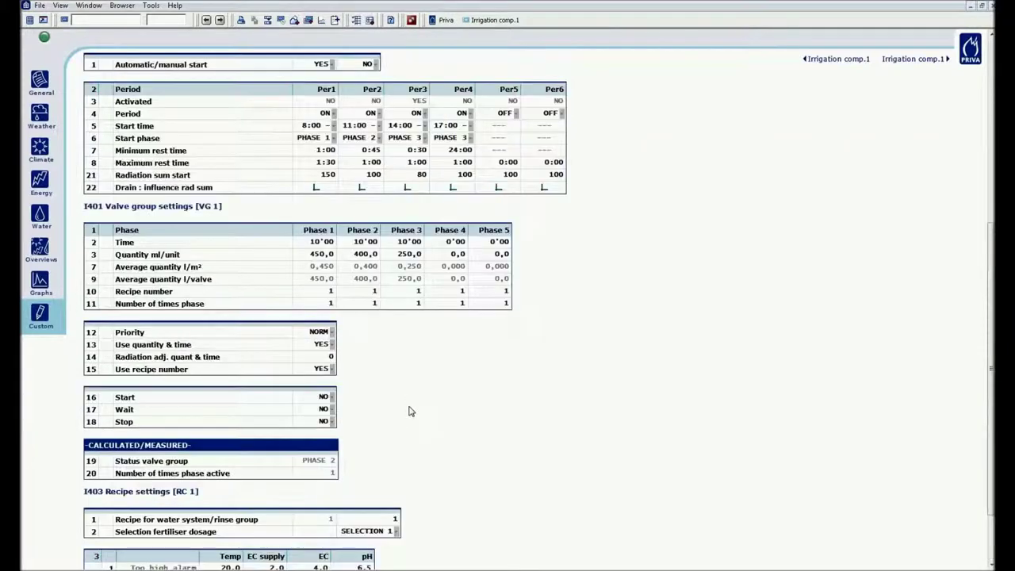
{"action": "scroll", "coordinate": [410, 406], "scroll_direction": "up", "scroll_amount": 2}
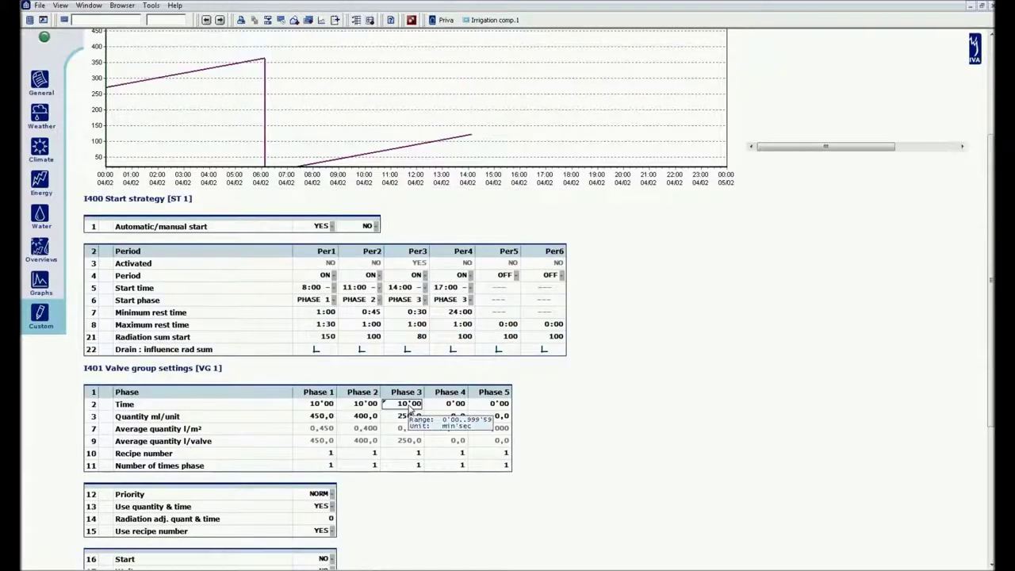
{"action": "scroll", "coordinate": [410, 406], "scroll_direction": "up", "scroll_amount": 1}
{"action": "scroll", "coordinate": [406, 404], "scroll_direction": "up", "scroll_amount": 1}
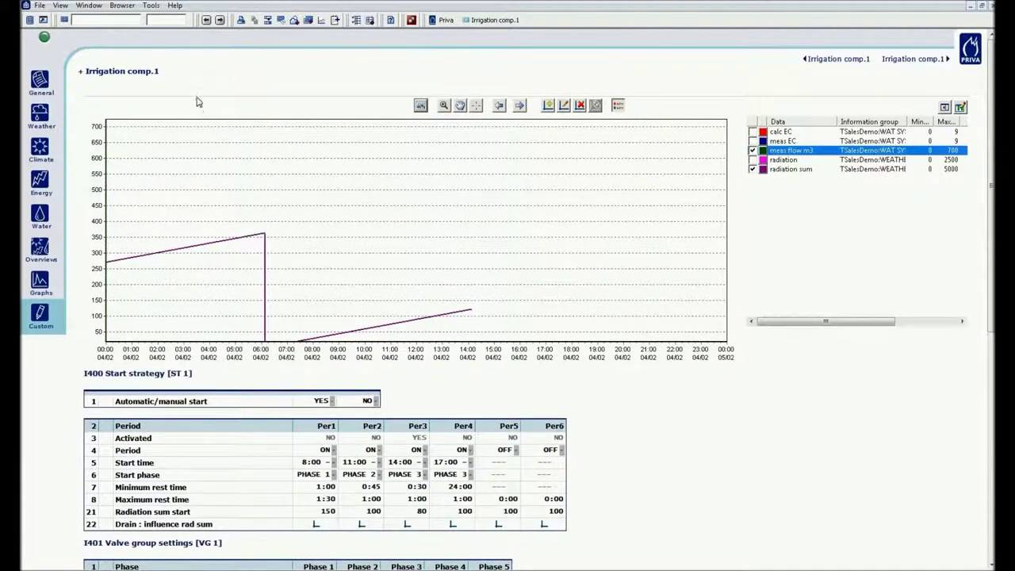
{"action": "left_click", "coordinate": [62, 6]}
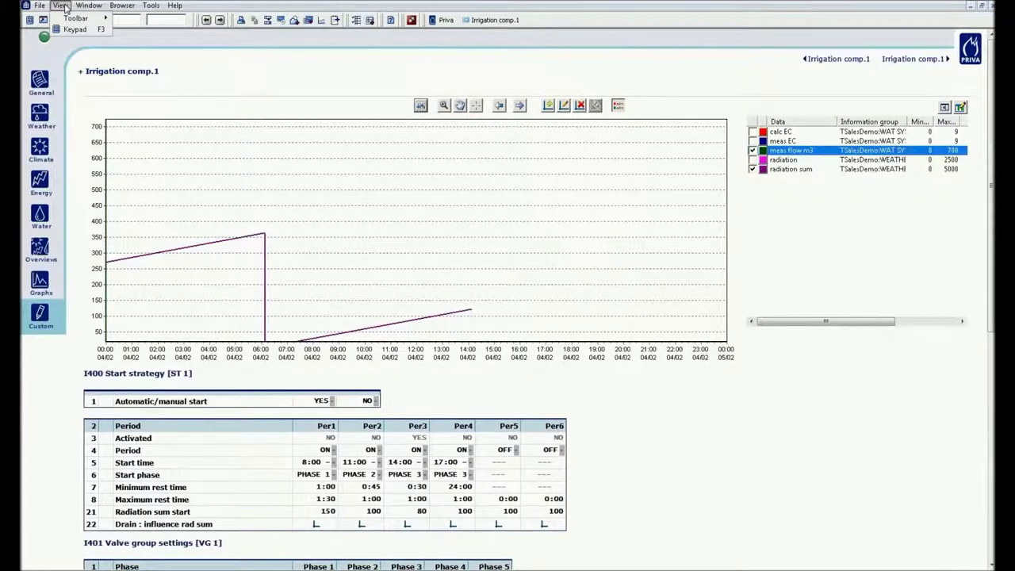
{"action": "mouse_move", "coordinate": [75, 18]}
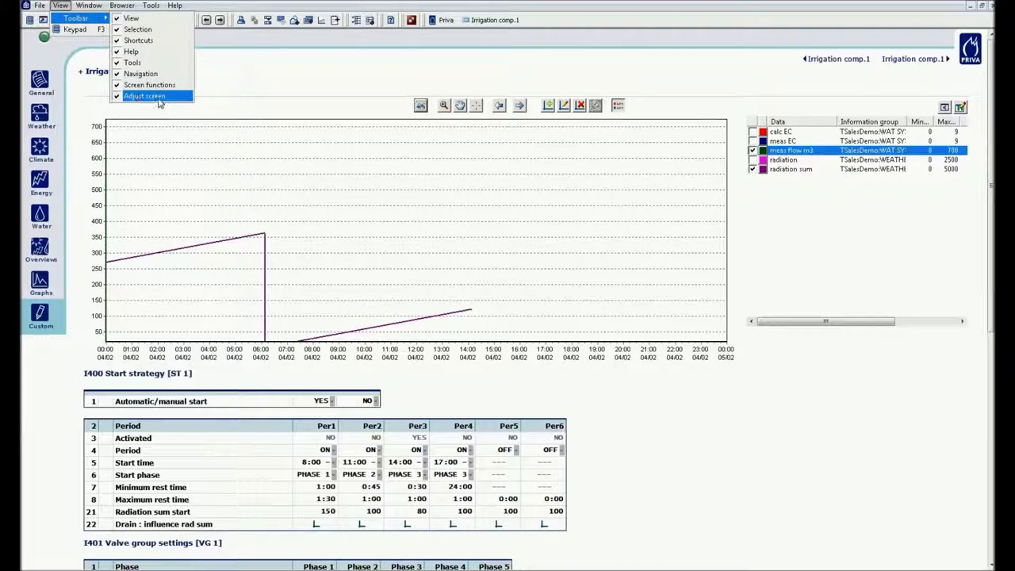
{"action": "left_click", "coordinate": [330, 84]}
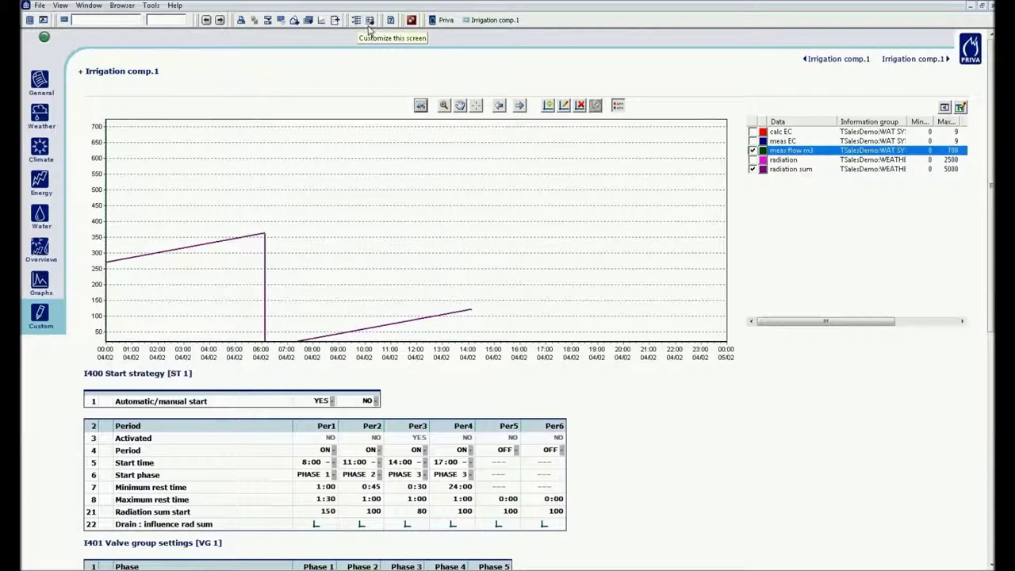
{"action": "left_click", "coordinate": [371, 20]}
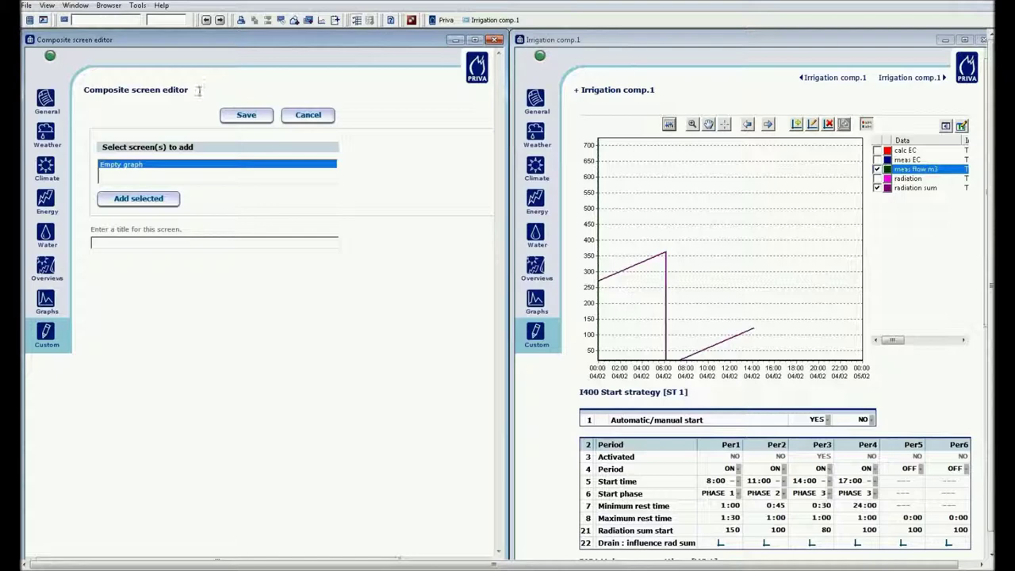
Title the new composite screen 'Irrigation comp.2'
{"action": "left_click", "coordinate": [182, 243]}
{"action": "type", "text": "gation comp. 2"}
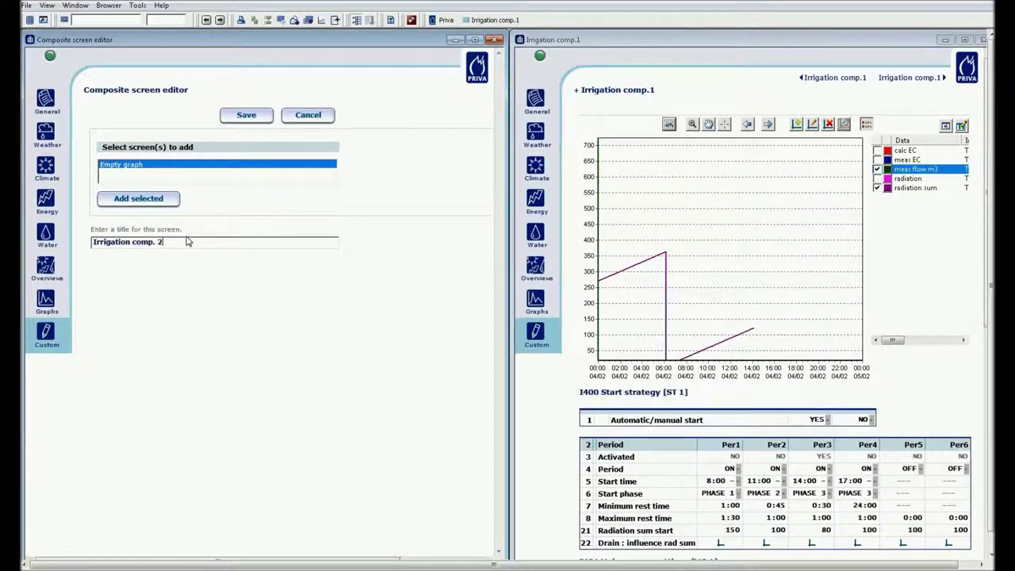
{"action": "key", "text": "BackSpace"}
{"action": "key", "text": "BackSpace"}
{"action": "type", "text": "2"}
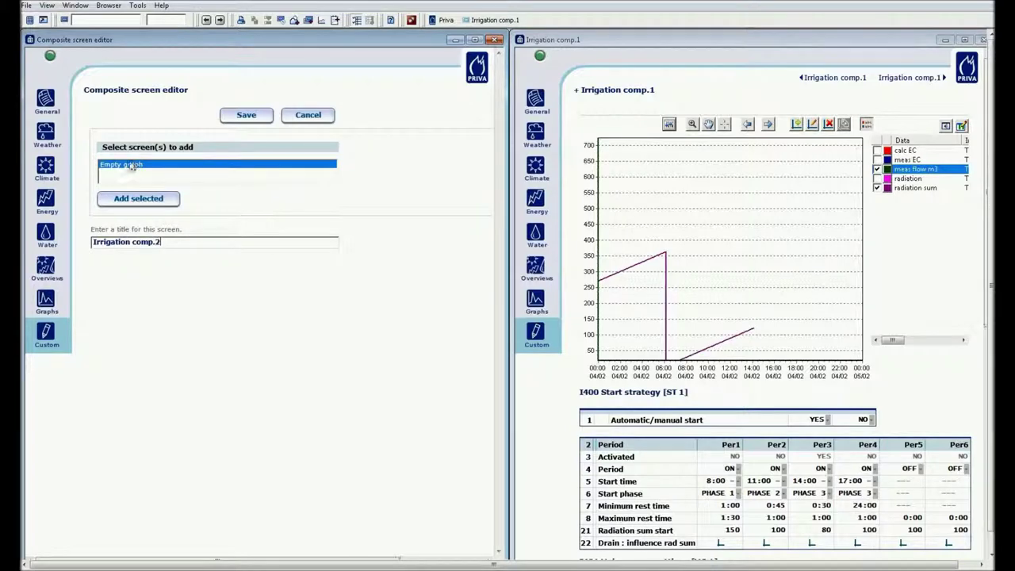
Add an empty graph to the screen and enlarge it twice
{"action": "left_click", "coordinate": [140, 199]}
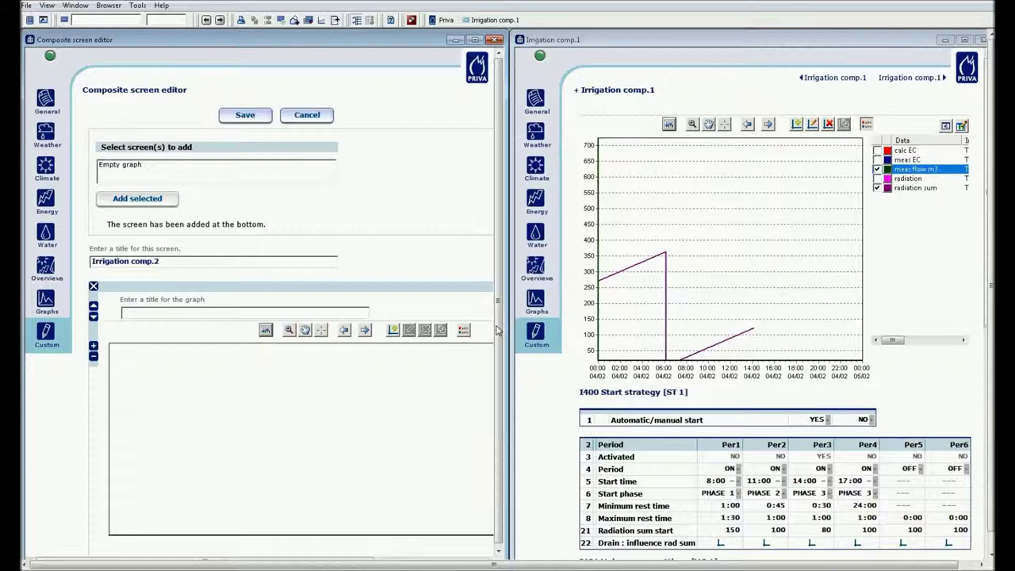
{"action": "scroll", "coordinate": [493, 338], "scroll_direction": "down", "scroll_amount": 1}
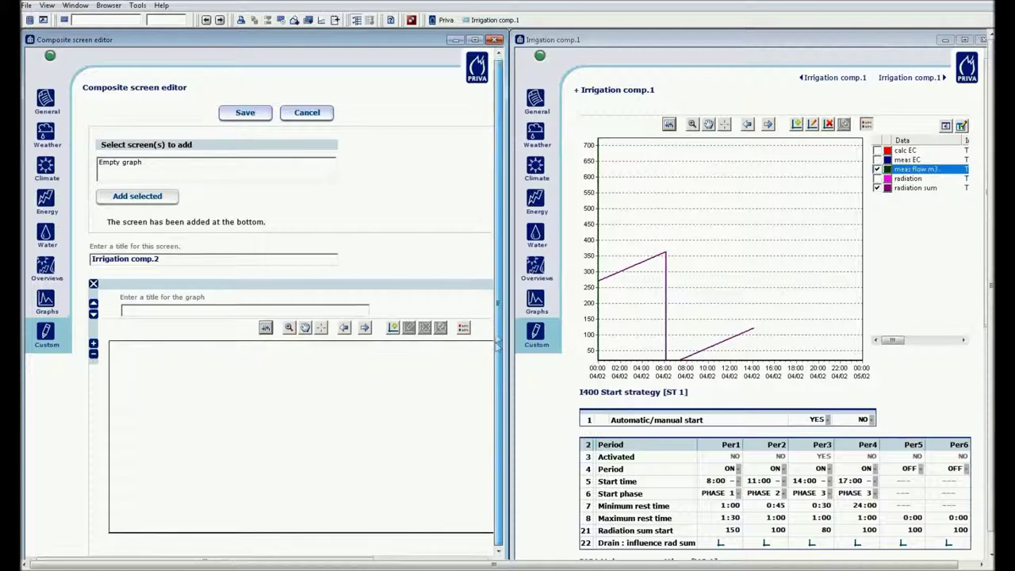
{"action": "left_click", "coordinate": [94, 347]}
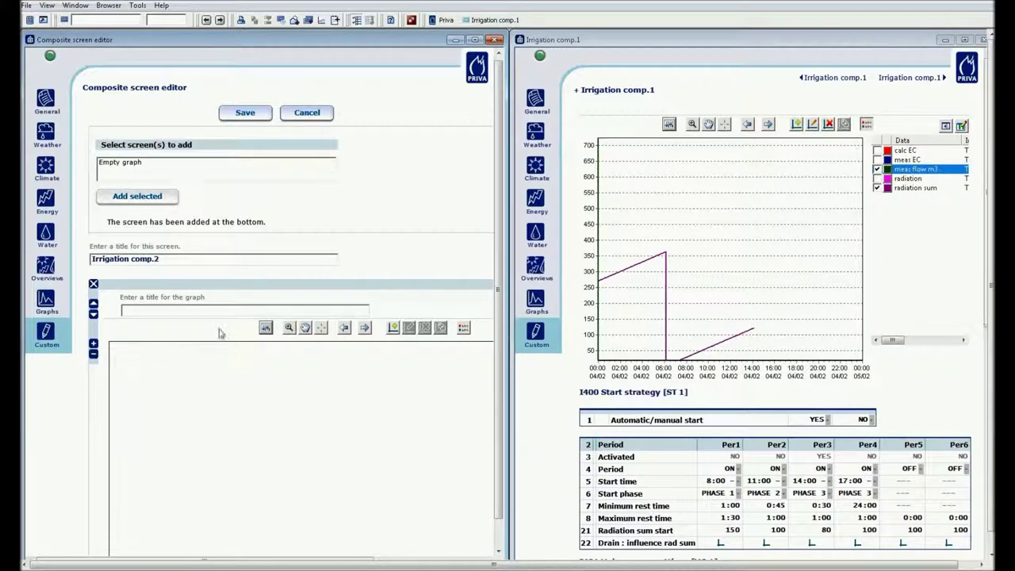
{"action": "scroll", "coordinate": [221, 333], "scroll_direction": "down", "scroll_amount": 1}
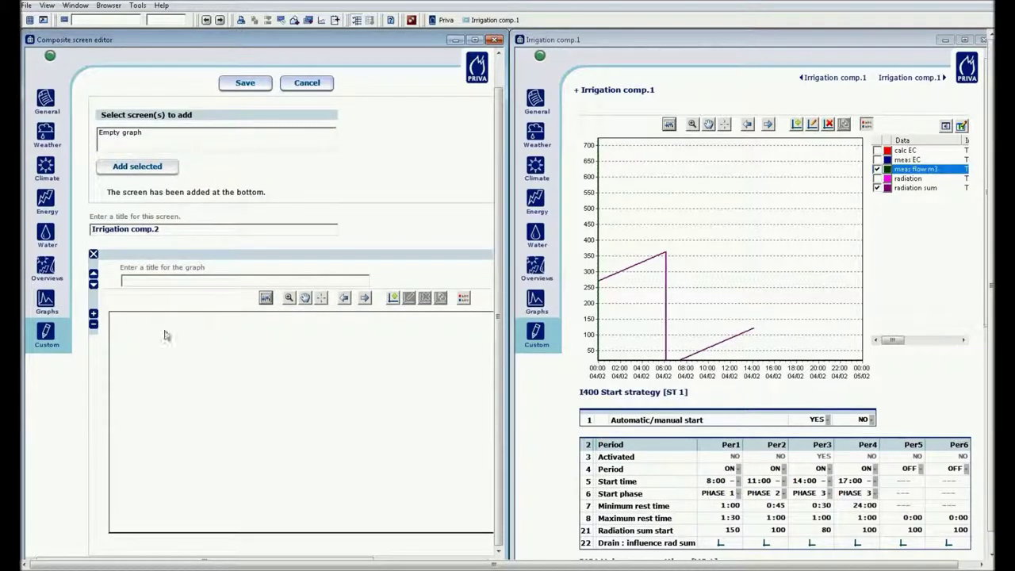
{"action": "left_click", "coordinate": [94, 316]}
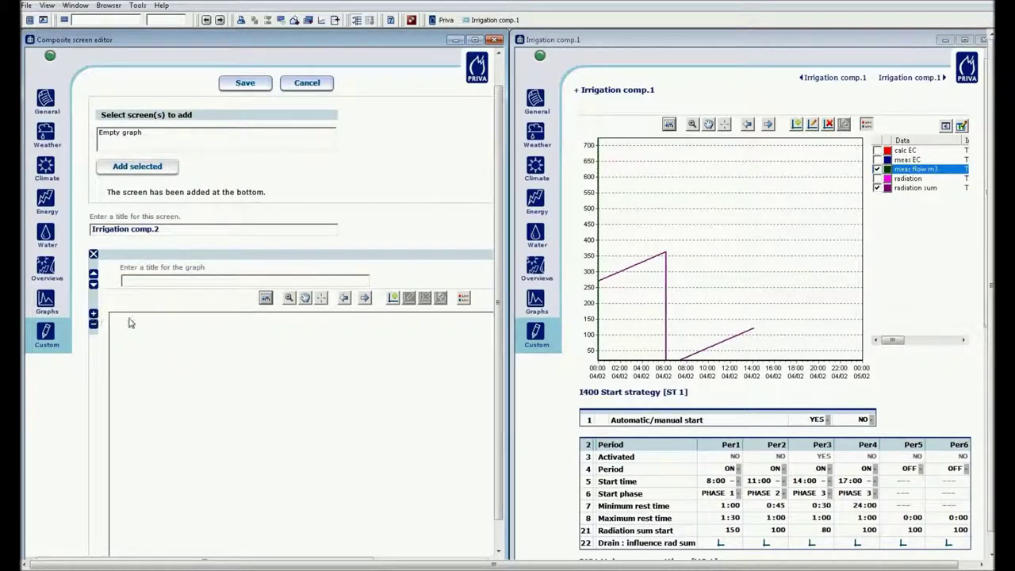
{"action": "scroll", "coordinate": [143, 313], "scroll_direction": "down", "scroll_amount": 1}
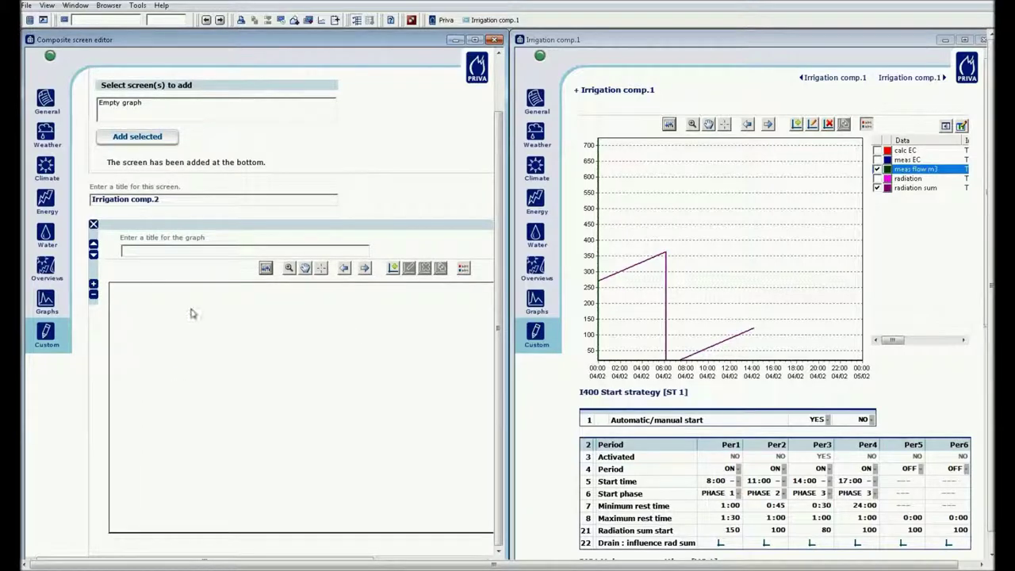
{"action": "scroll", "coordinate": [193, 314], "scroll_direction": "up", "scroll_amount": 2}
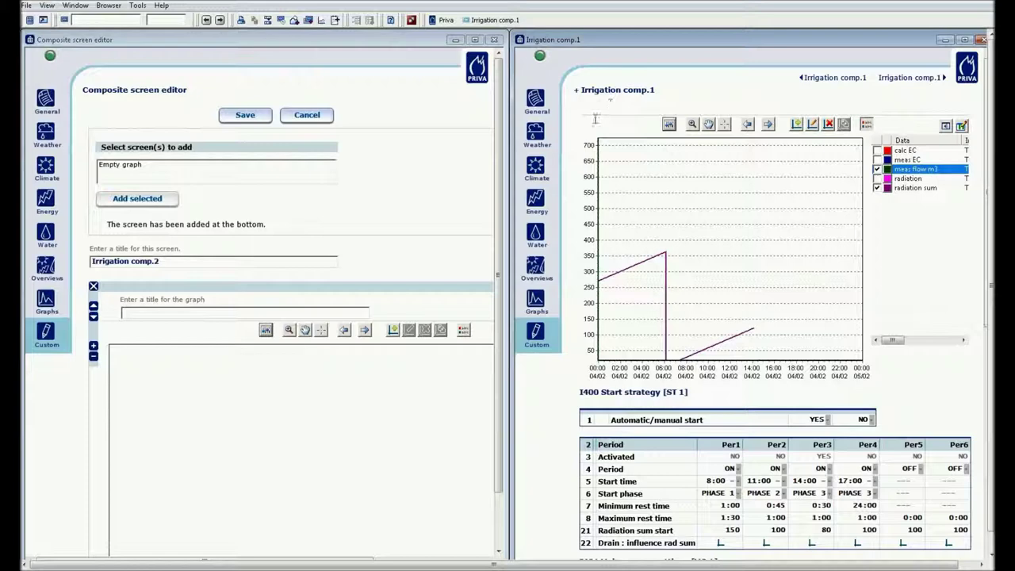
{"action": "mouse_move", "coordinate": [536, 236]}
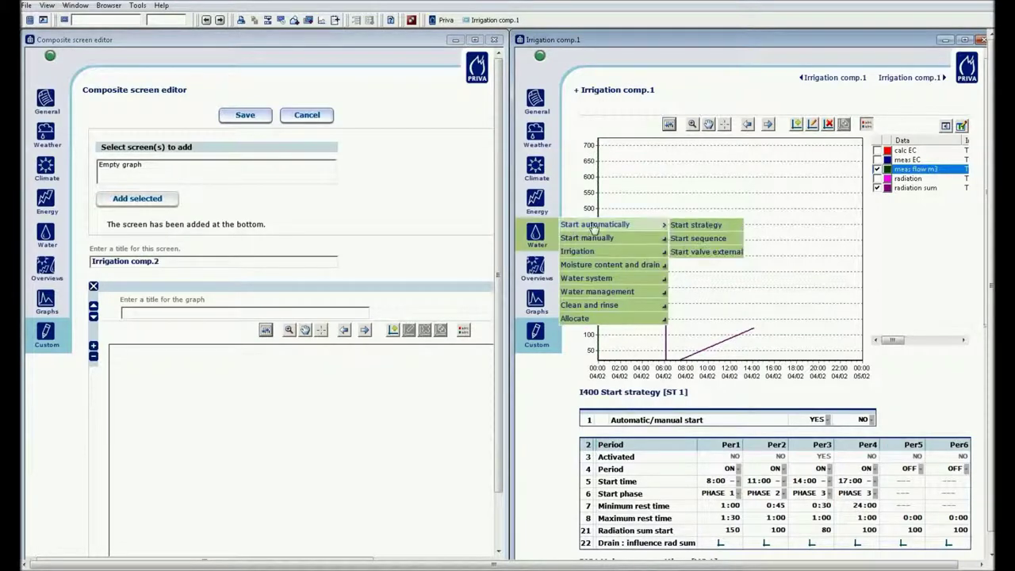
Open Start strategy ST 2 and add it to the composite below the empty graph
{"action": "left_click", "coordinate": [689, 228]}
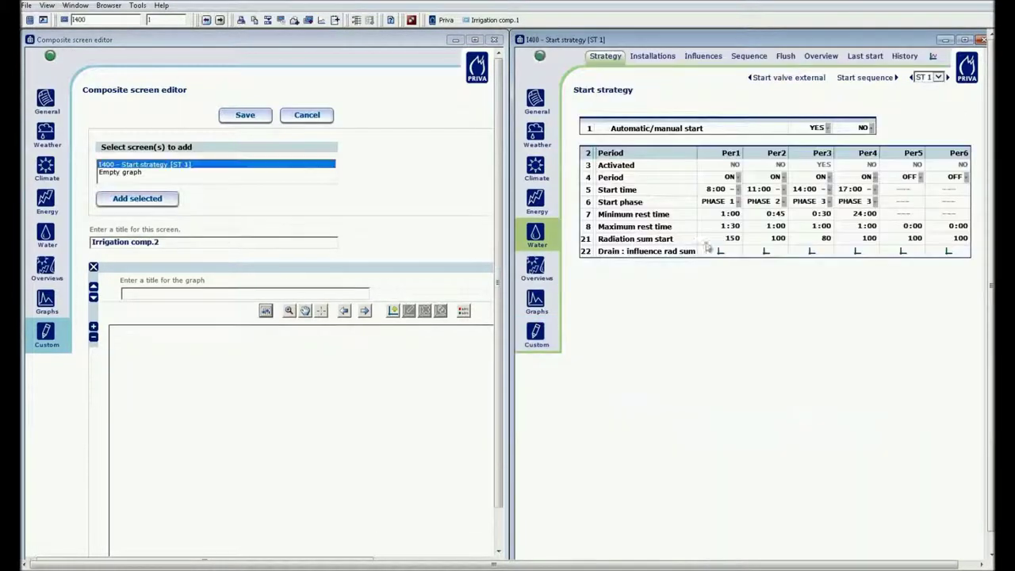
{"action": "left_click", "coordinate": [936, 78]}
{"action": "left_click", "coordinate": [925, 96]}
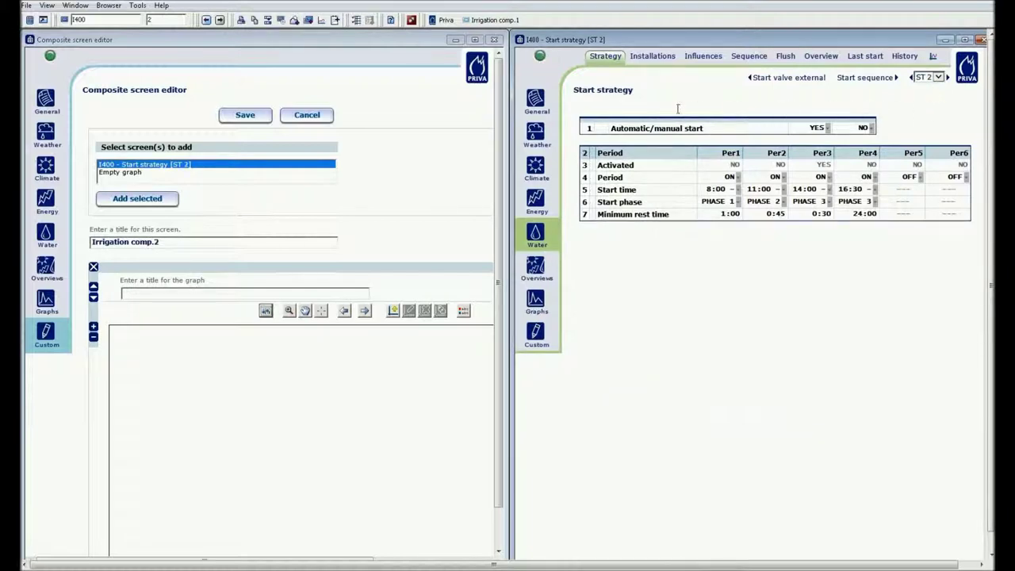
{"action": "left_click", "coordinate": [163, 204]}
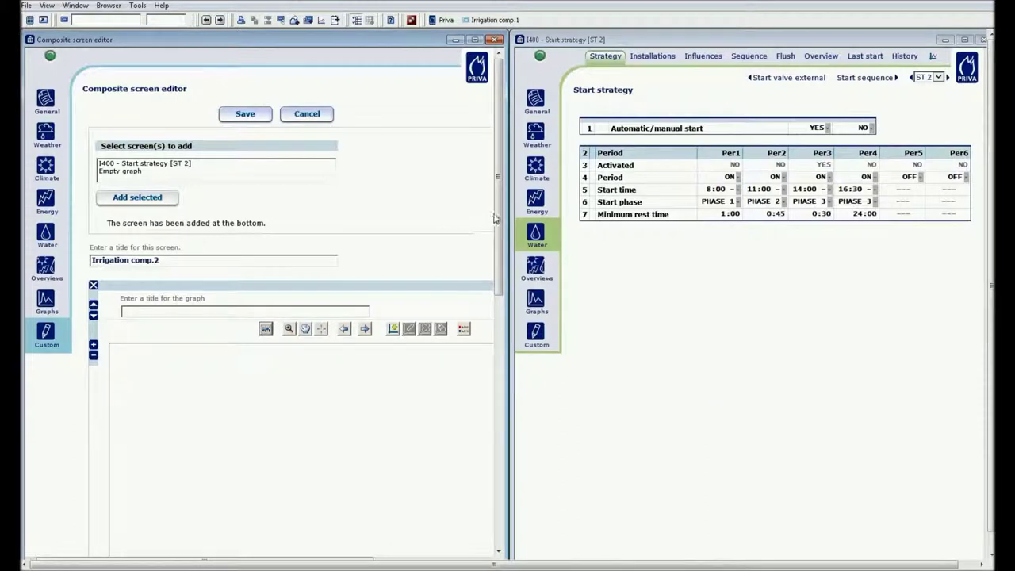
{"action": "left_click_drag", "start_coordinate": [499, 197], "coordinate": [486, 444]}
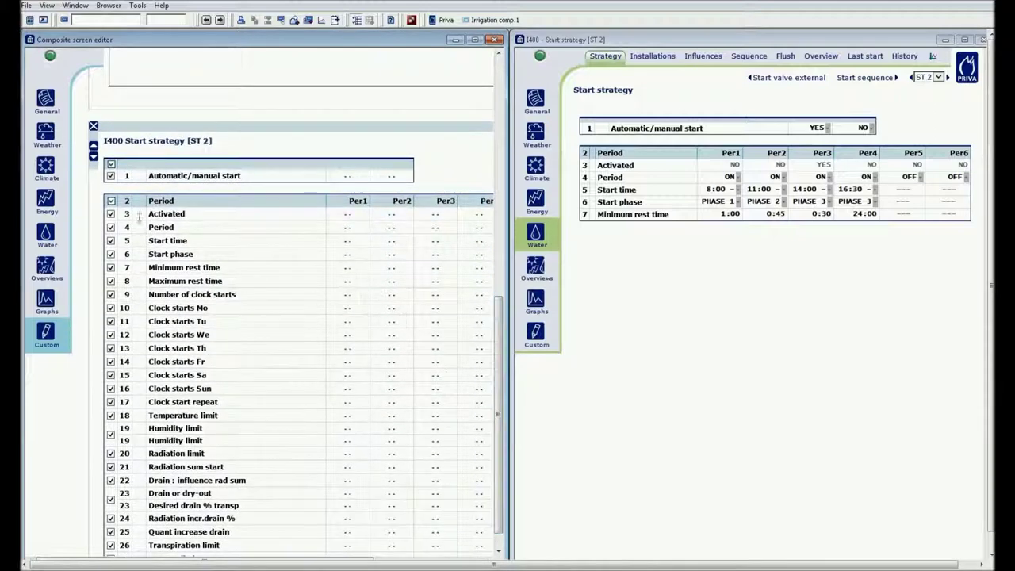
{"action": "right_click", "coordinate": [556, 119]}
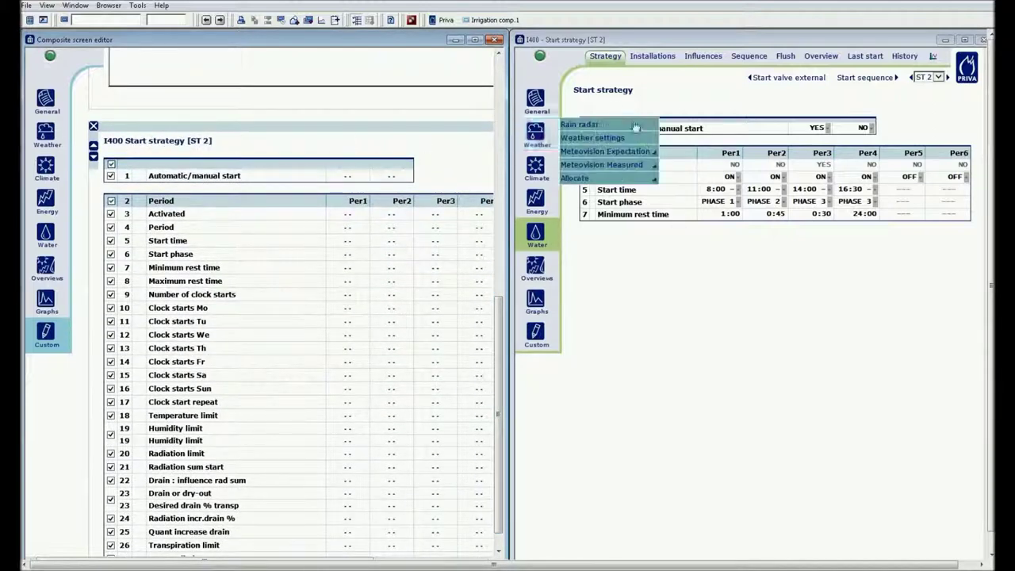
{"action": "left_click", "coordinate": [595, 93]}
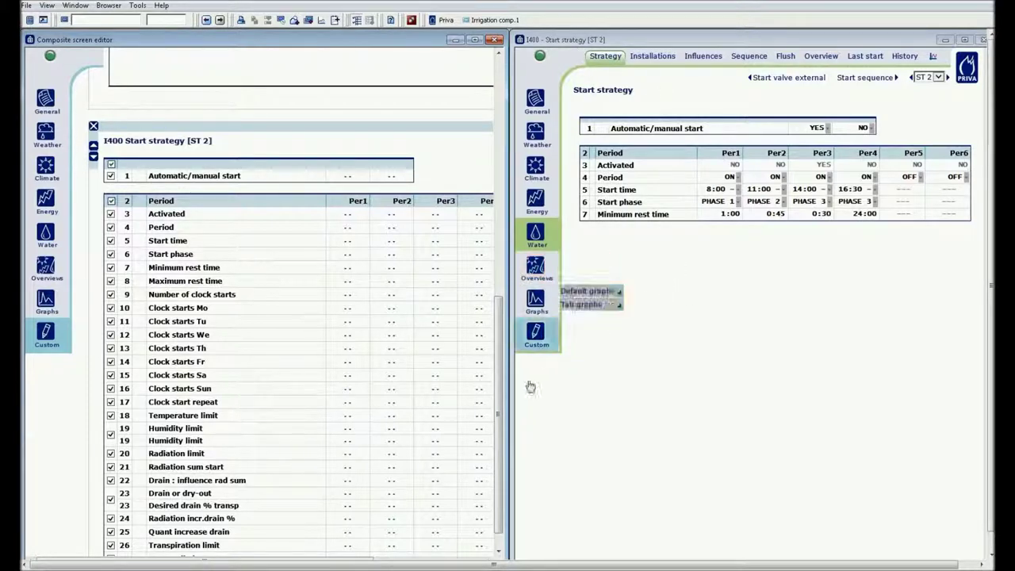
{"action": "left_click_drag", "start_coordinate": [498, 410], "coordinate": [497, 175]}
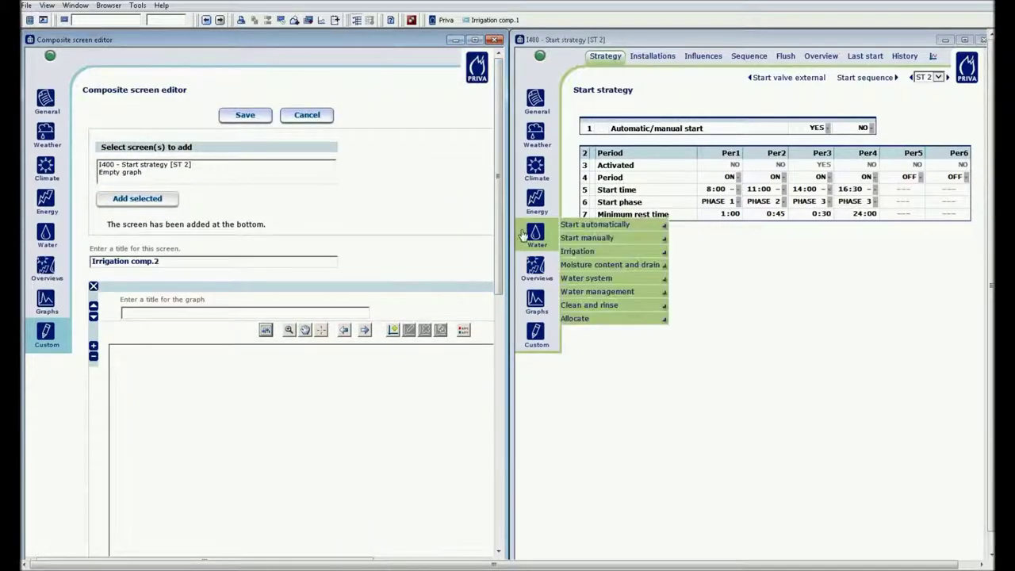
{"action": "mouse_move", "coordinate": [536, 236]}
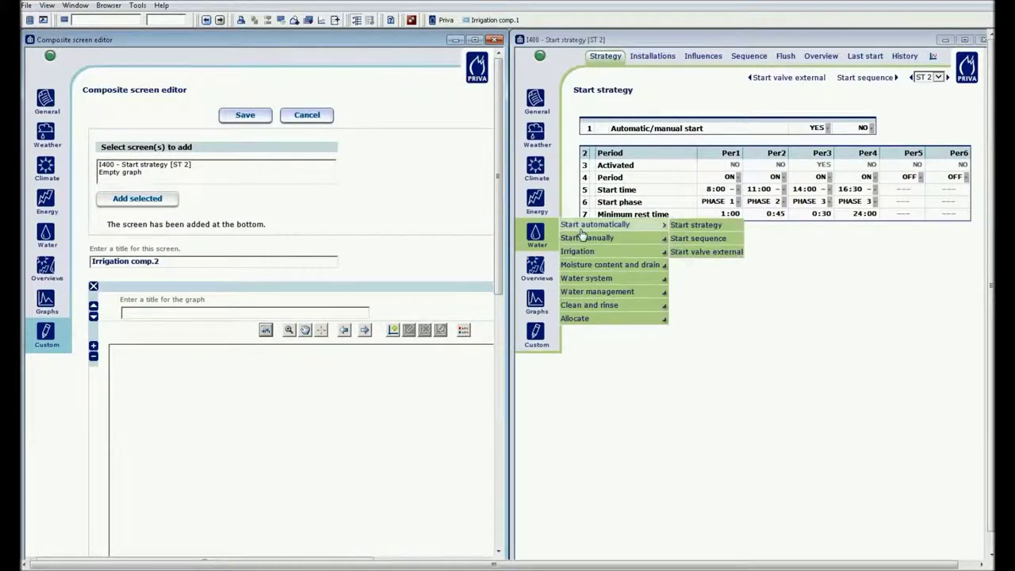
{"action": "mouse_move", "coordinate": [603, 251]}
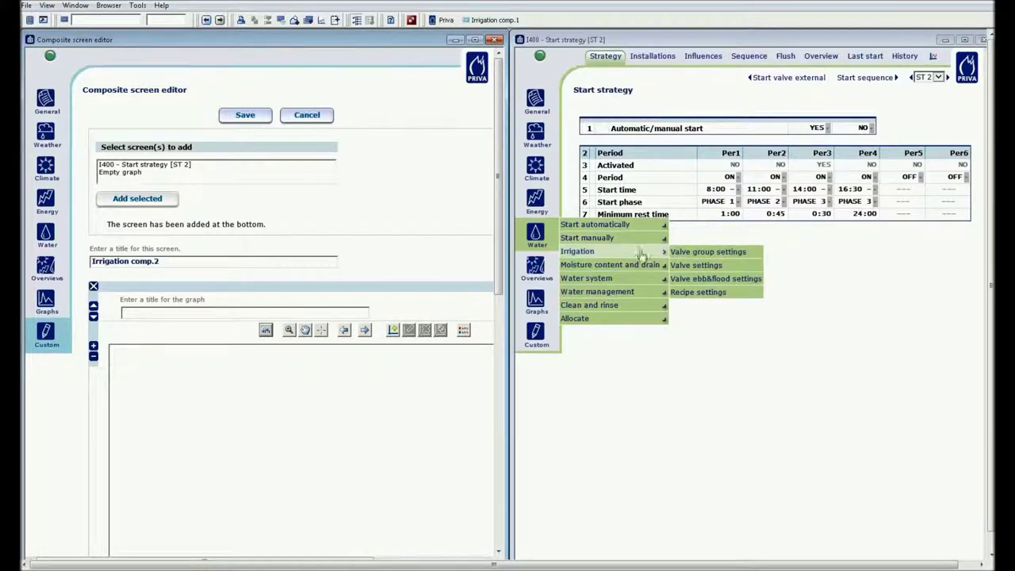
Open Valve group settings VG 2 and add it below the Start strategy table
{"action": "left_click", "coordinate": [690, 252]}
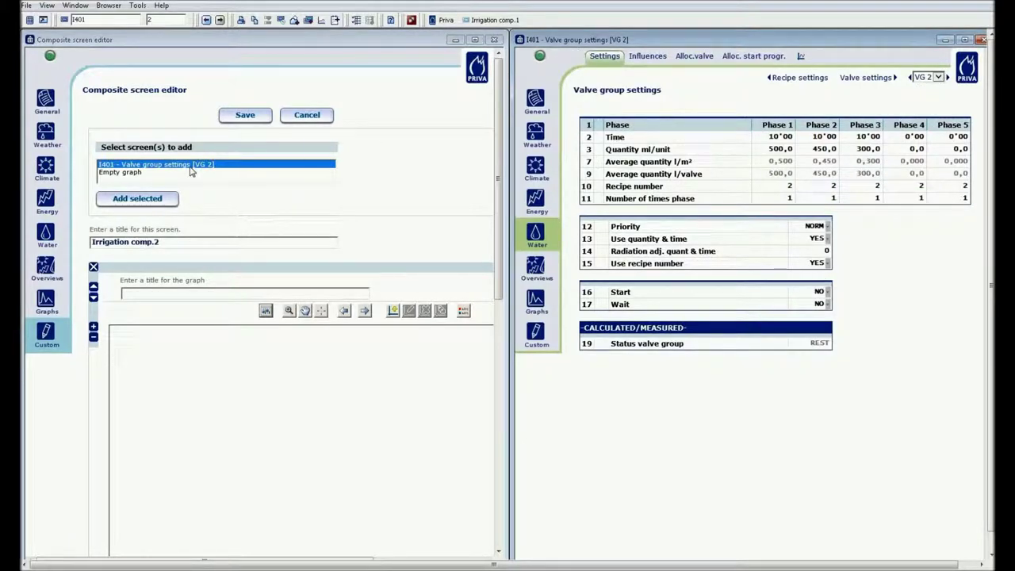
{"action": "left_click", "coordinate": [159, 200]}
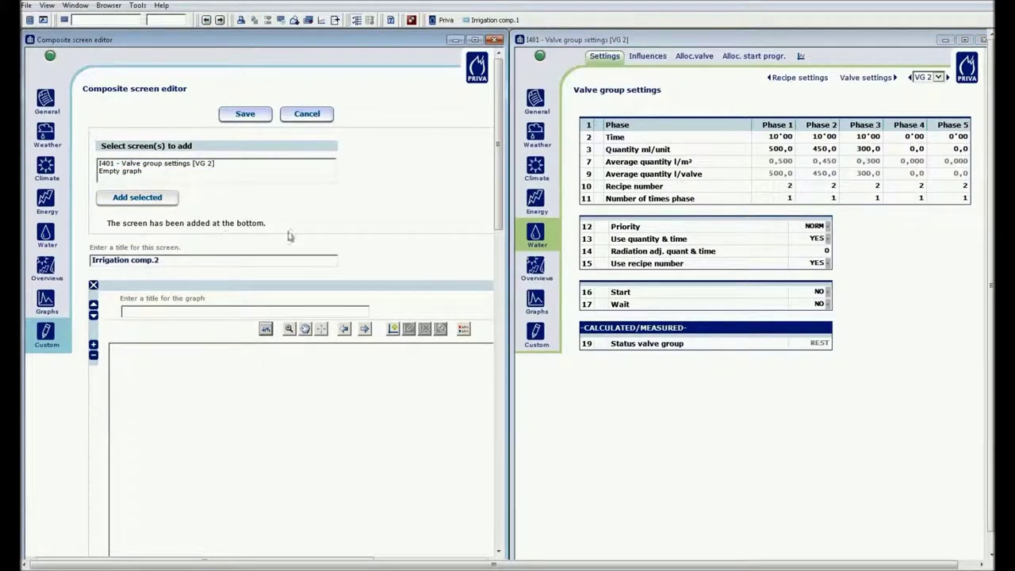
{"action": "left_click_drag", "start_coordinate": [501, 171], "coordinate": [502, 507]}
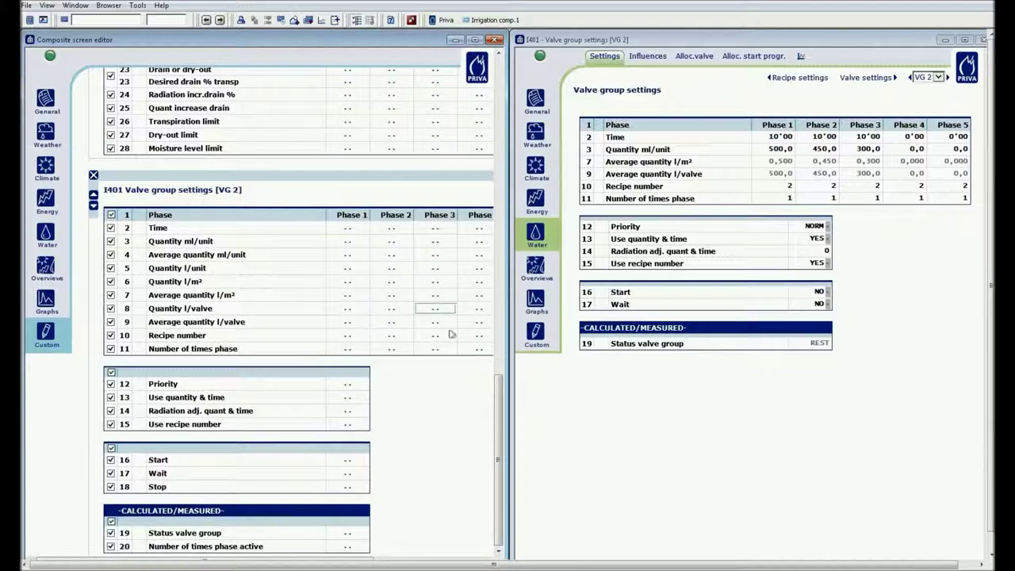
{"action": "left_click_drag", "start_coordinate": [498, 423], "coordinate": [499, 80]}
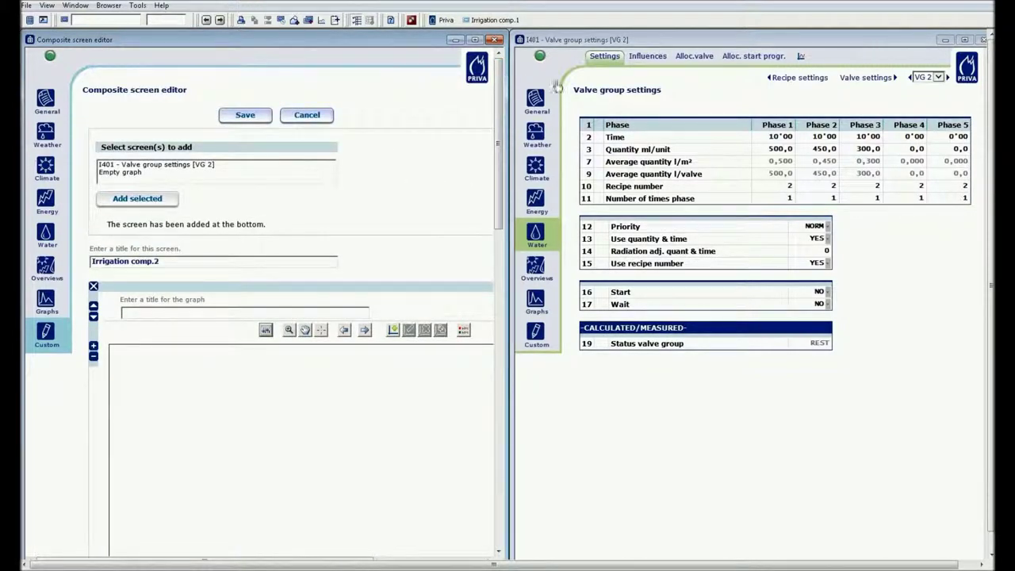
Open Recipe settings RC 2 from the Water screens and append it to the composite
{"action": "left_click", "coordinate": [543, 237]}
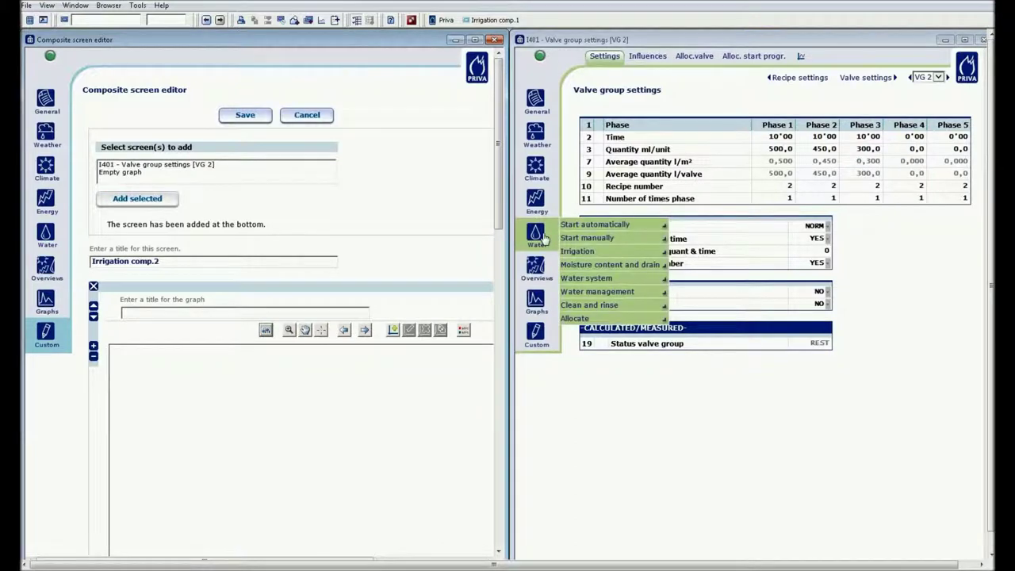
{"action": "mouse_move", "coordinate": [578, 251]}
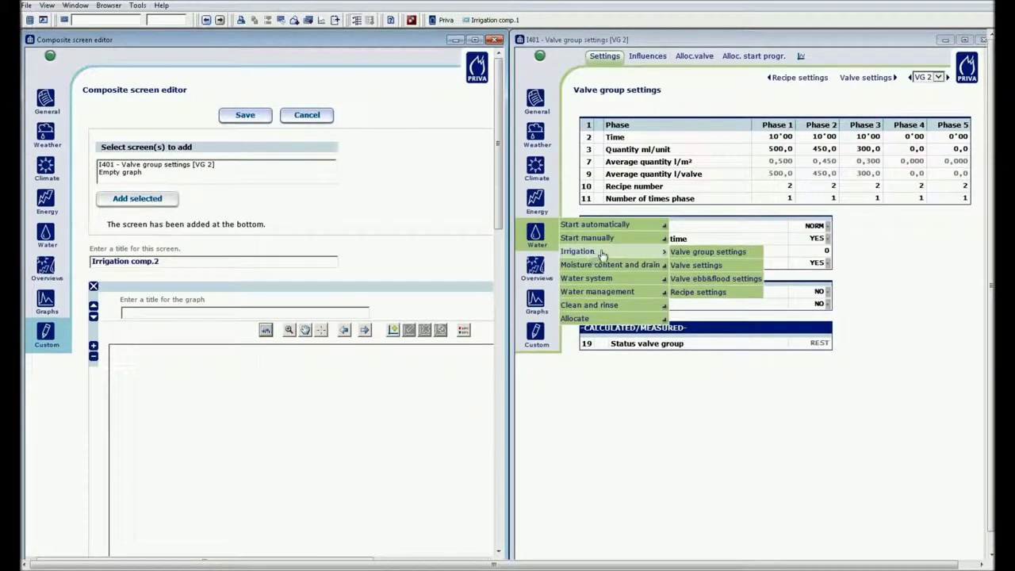
{"action": "left_click", "coordinate": [687, 293]}
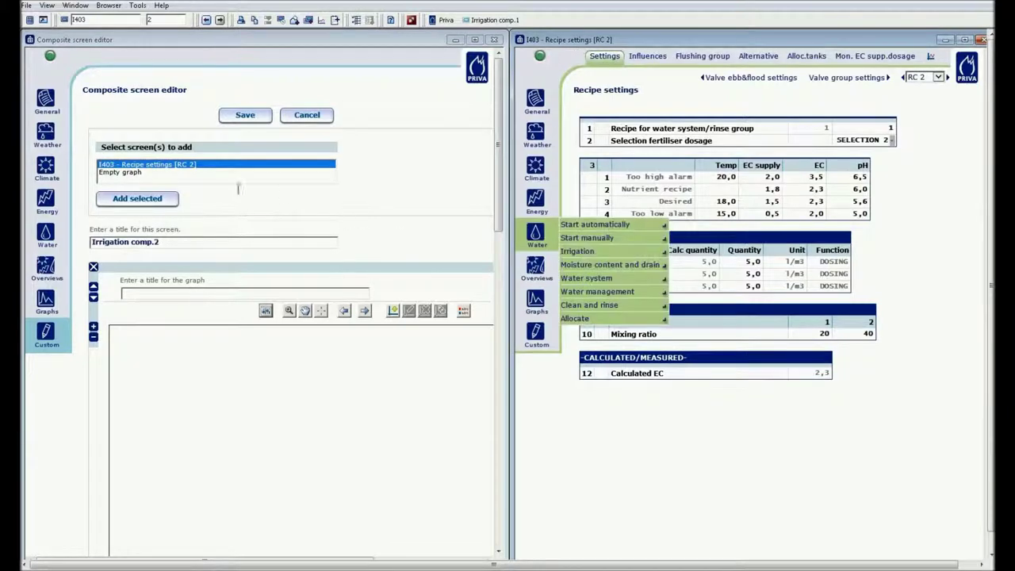
{"action": "left_click", "coordinate": [158, 201]}
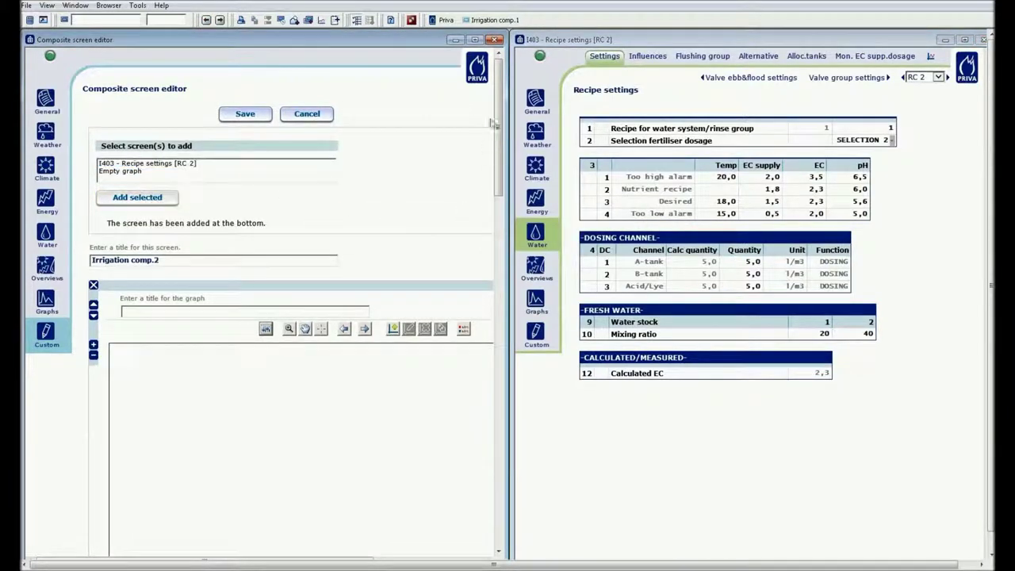
{"action": "left_click_drag", "start_coordinate": [500, 95], "coordinate": [483, 465]}
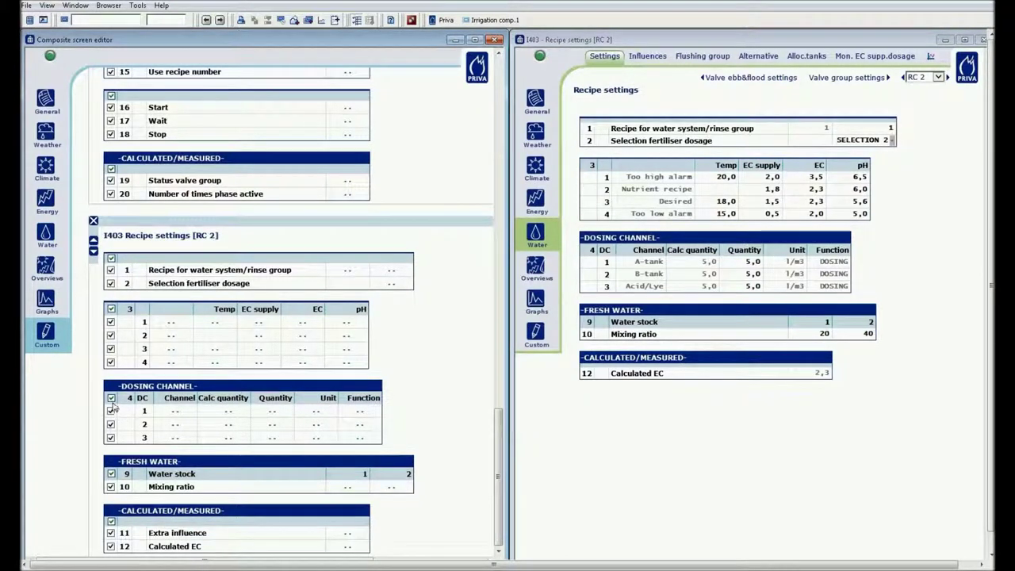
Untick the DOSING CHANNEL header in the I403 recipe section to exclude those rows
{"action": "left_click", "coordinate": [111, 400]}
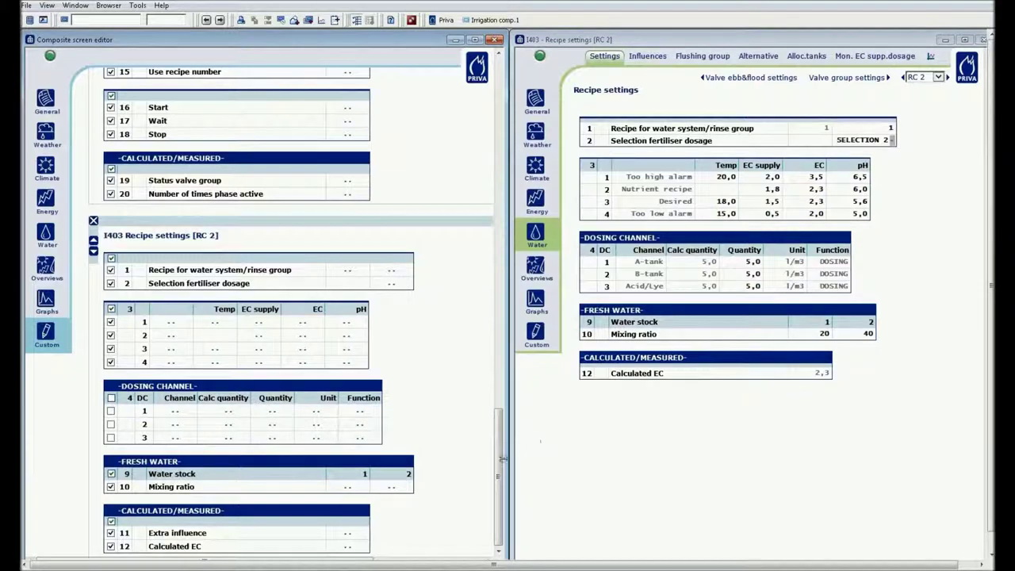
{"action": "left_click_drag", "start_coordinate": [500, 472], "coordinate": [498, 184]}
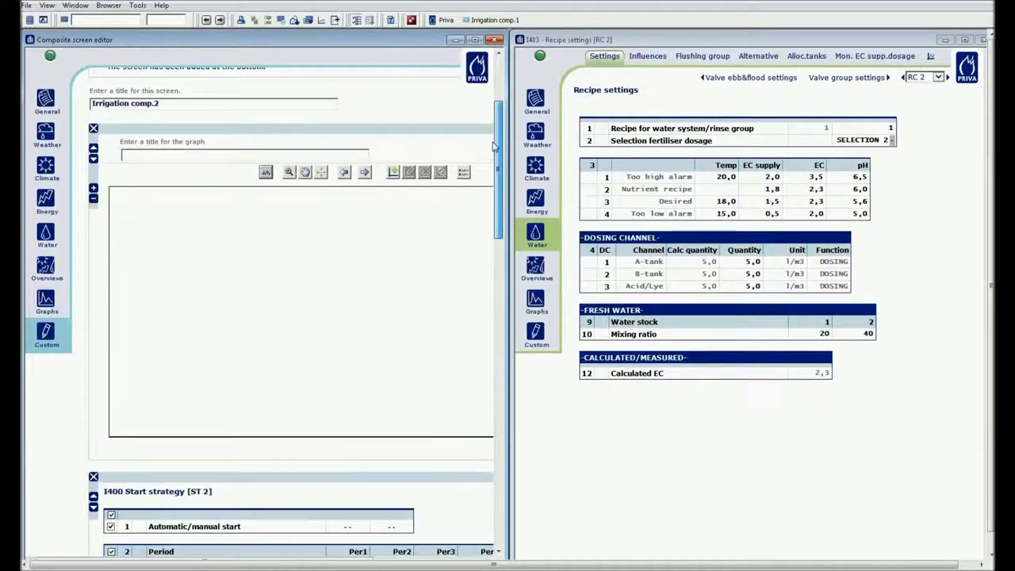
{"action": "left_click_drag", "start_coordinate": [497, 184], "coordinate": [498, 68]}
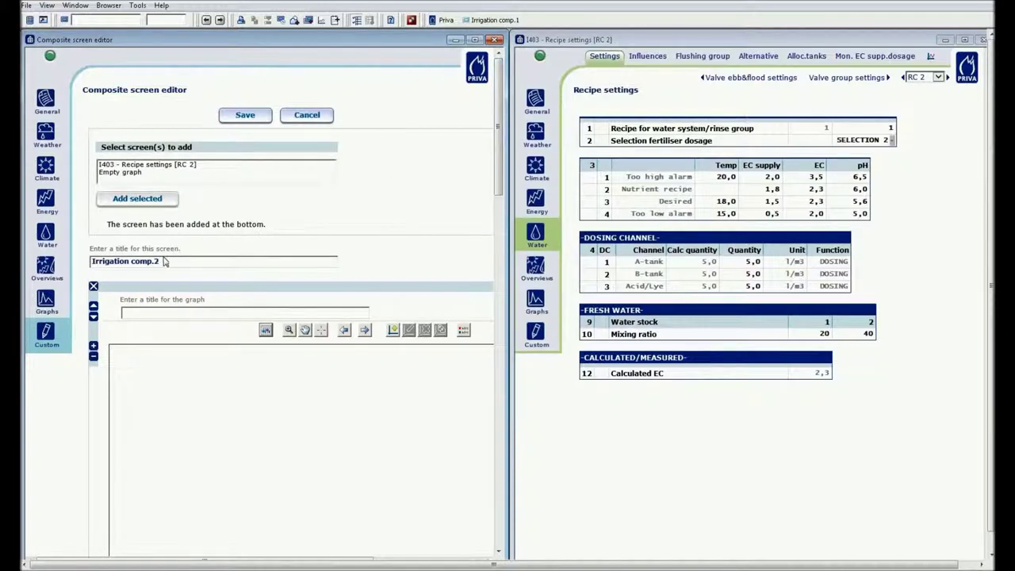
Save the Irrigation comp.2 composite screen
{"action": "left_click", "coordinate": [245, 116]}
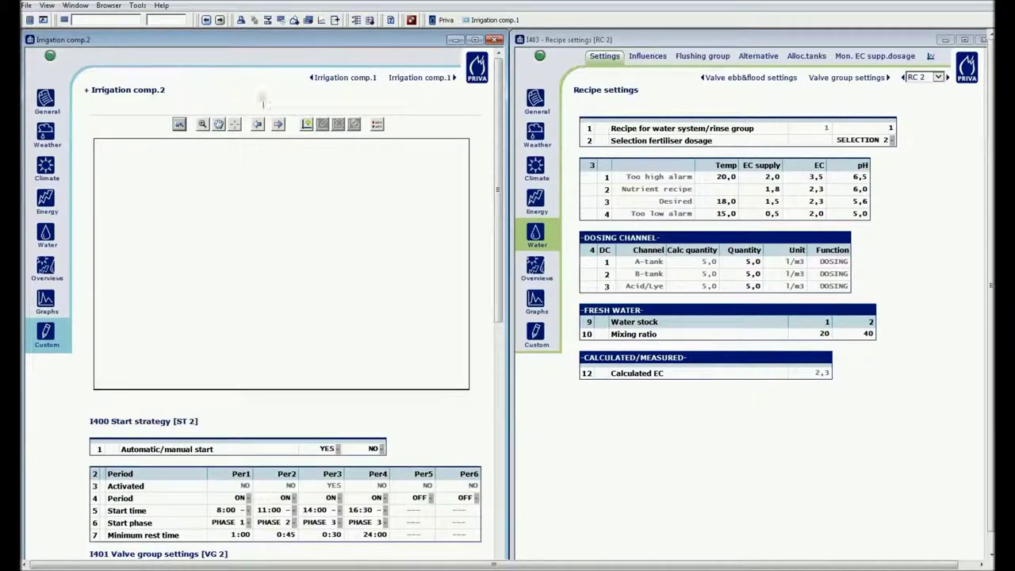
{"action": "left_click", "coordinate": [536, 110]}
{"action": "left_click", "coordinate": [447, 114]}
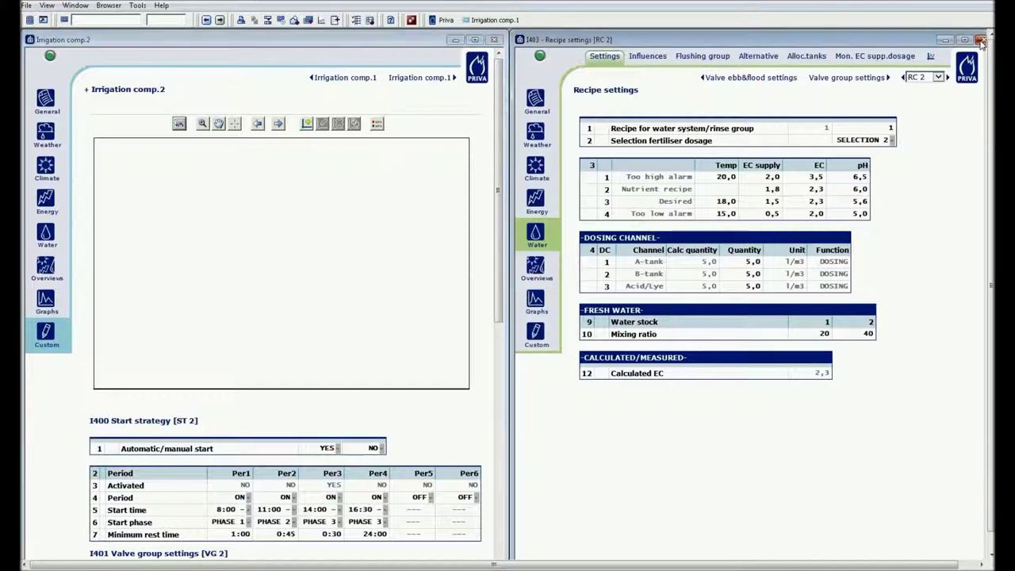
Close the Recipe settings window and maximize Irrigation comp.2 to review its tables
{"action": "left_click", "coordinate": [981, 40]}
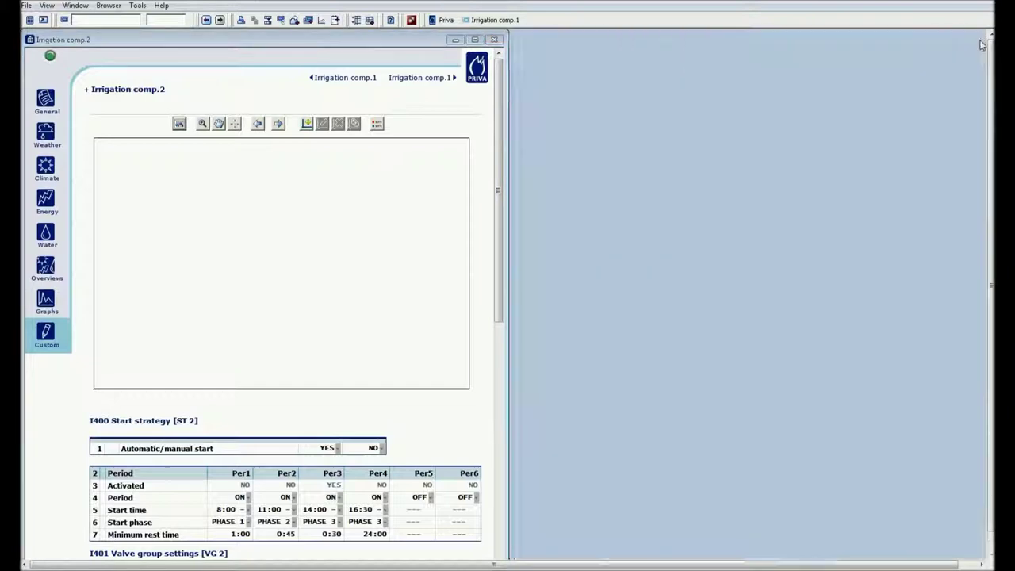
{"action": "left_click", "coordinate": [475, 40]}
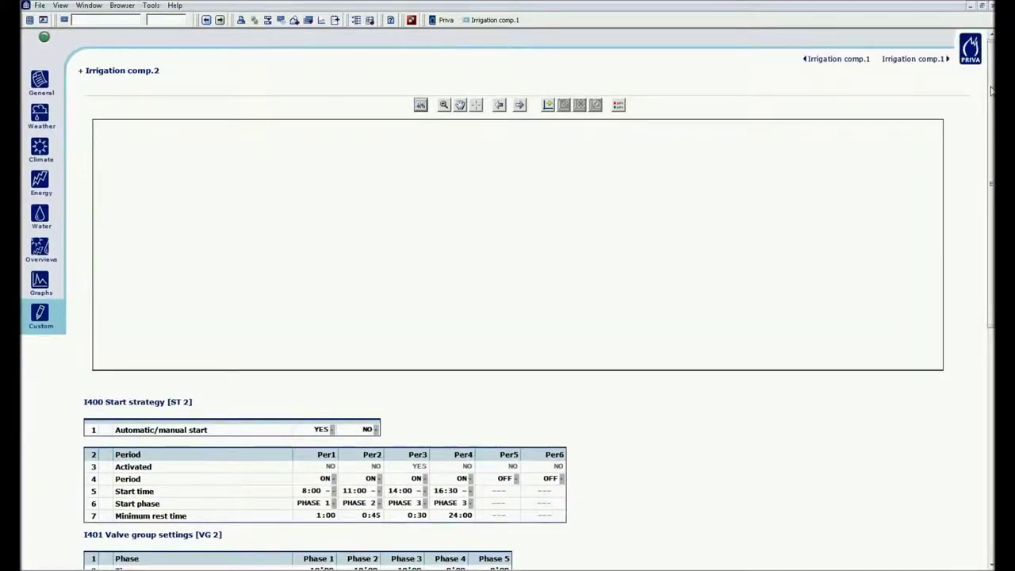
{"action": "left_click_drag", "start_coordinate": [991, 89], "coordinate": [991, 221]}
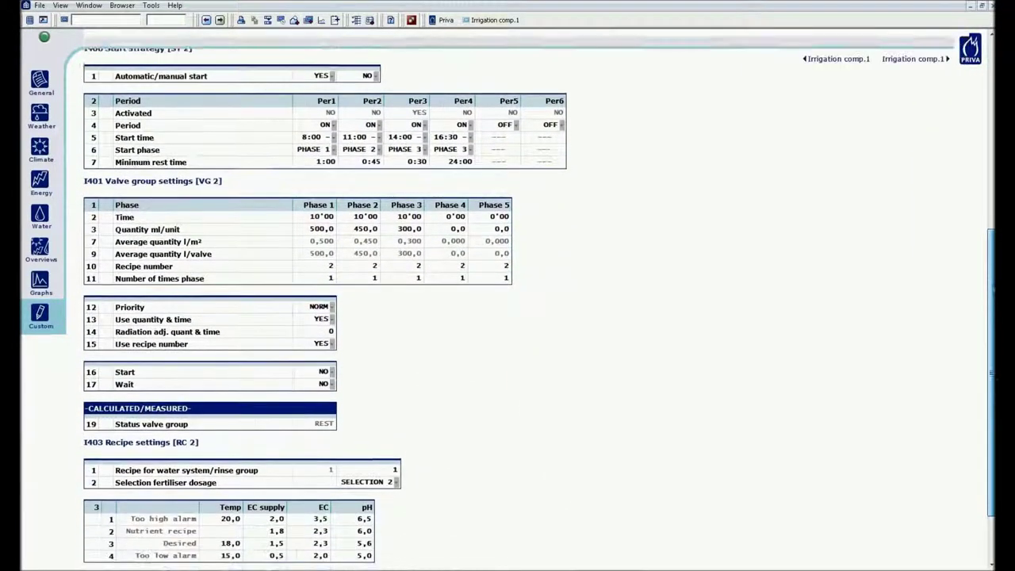
{"action": "left_click_drag", "start_coordinate": [991, 221], "coordinate": [994, 316]}
{"action": "left_click_drag", "start_coordinate": [992, 399], "coordinate": [991, 415]}
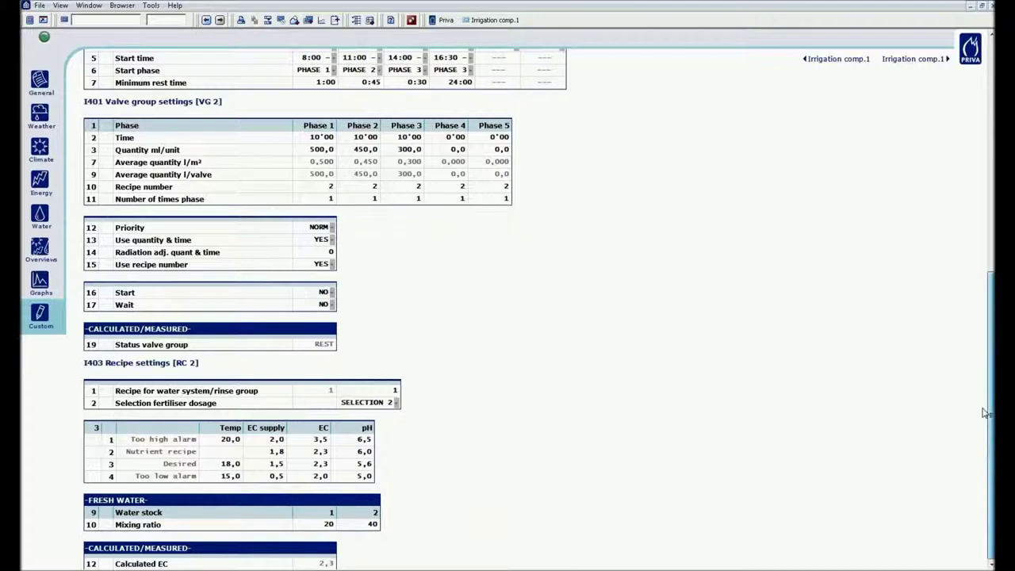
{"action": "left_click_drag", "start_coordinate": [991, 458], "coordinate": [977, 194]}
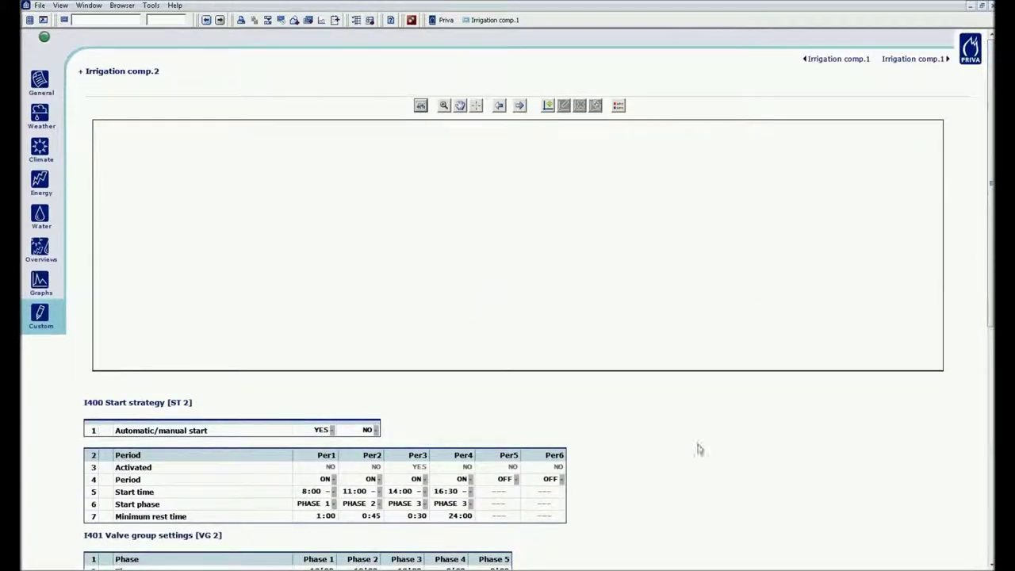
Open Irrigation comp.2 from Custom > Composite Screens and add it as a toolbar shortcut
{"action": "left_click", "coordinate": [43, 328]}
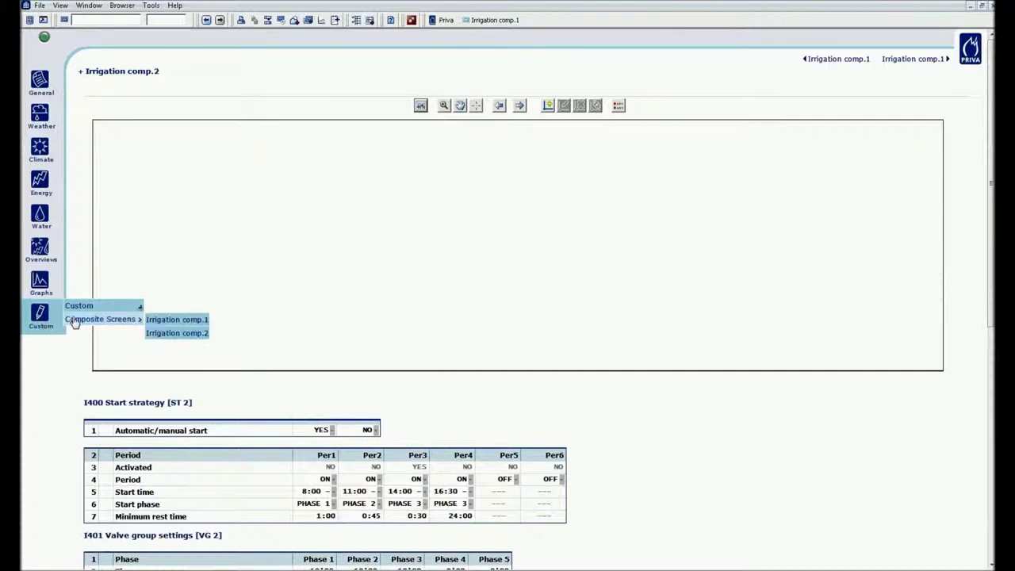
{"action": "mouse_move", "coordinate": [101, 319]}
{"action": "left_click", "coordinate": [173, 334]}
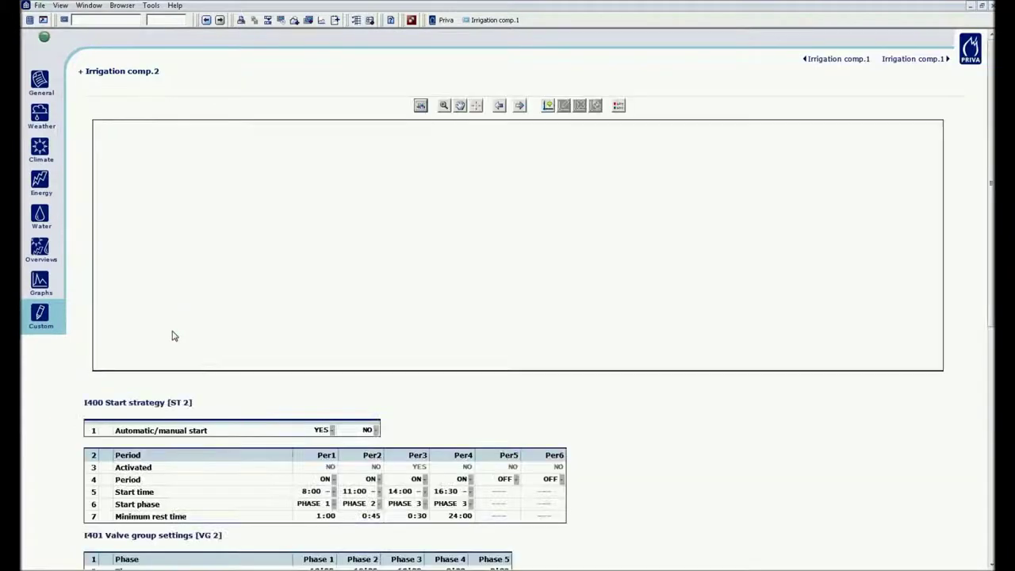
{"action": "left_click", "coordinate": [295, 22]}
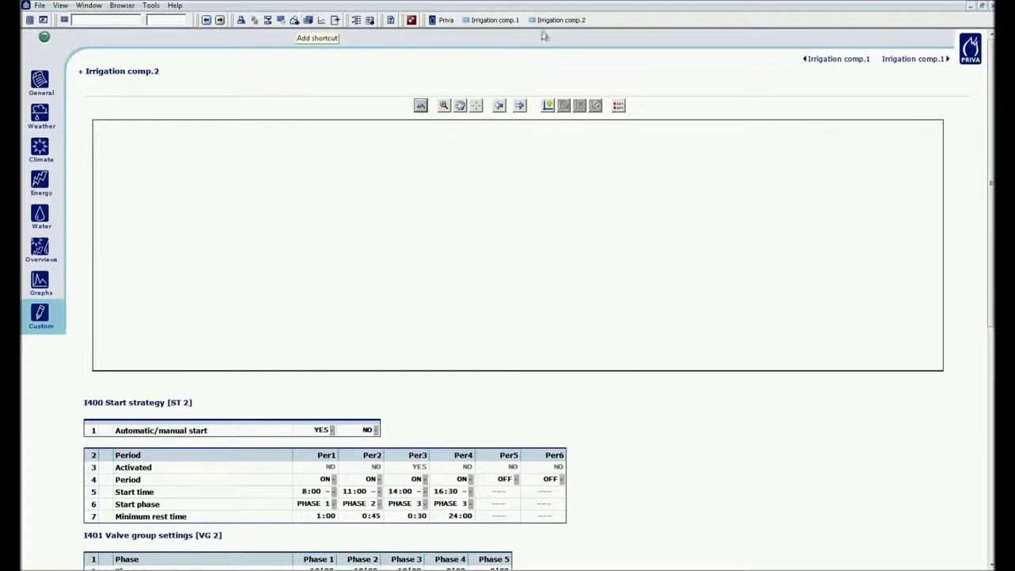